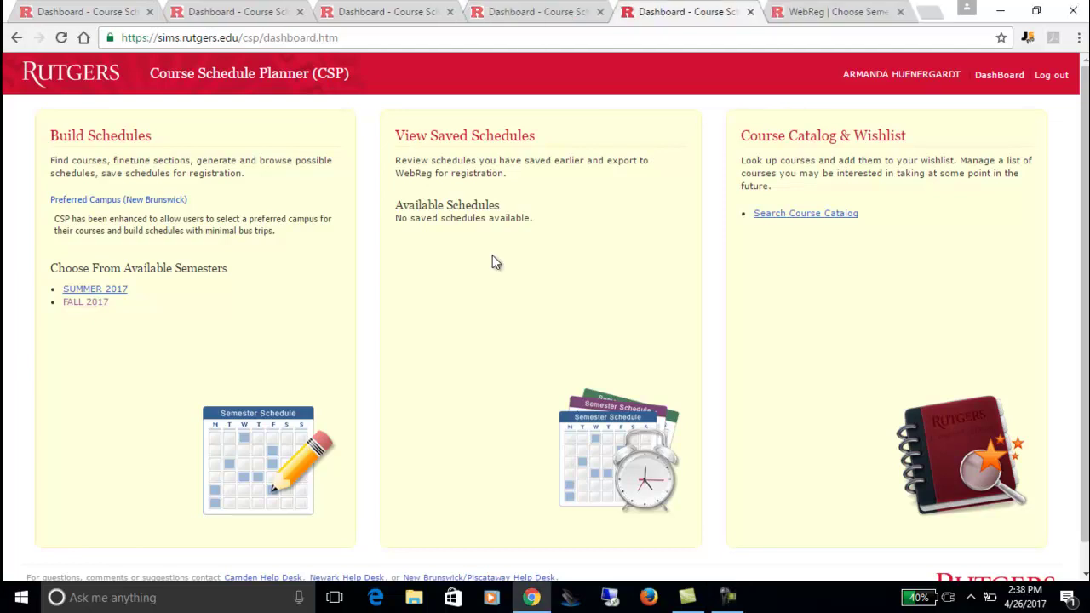
- Start building a schedule for Fall 2017 and set the course search campus to Newark
click(96, 304)
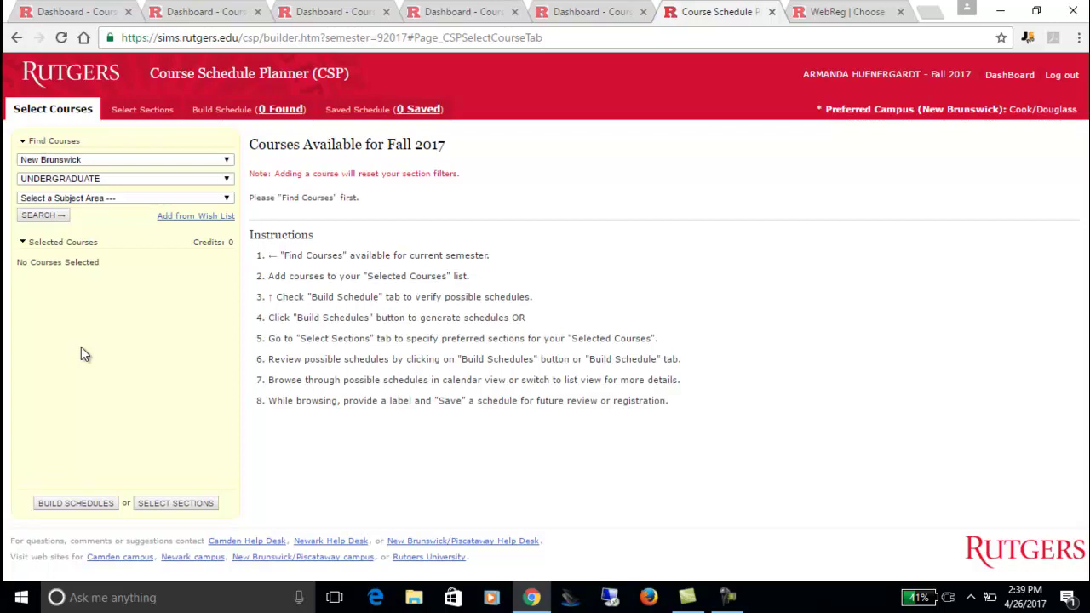
click(227, 161)
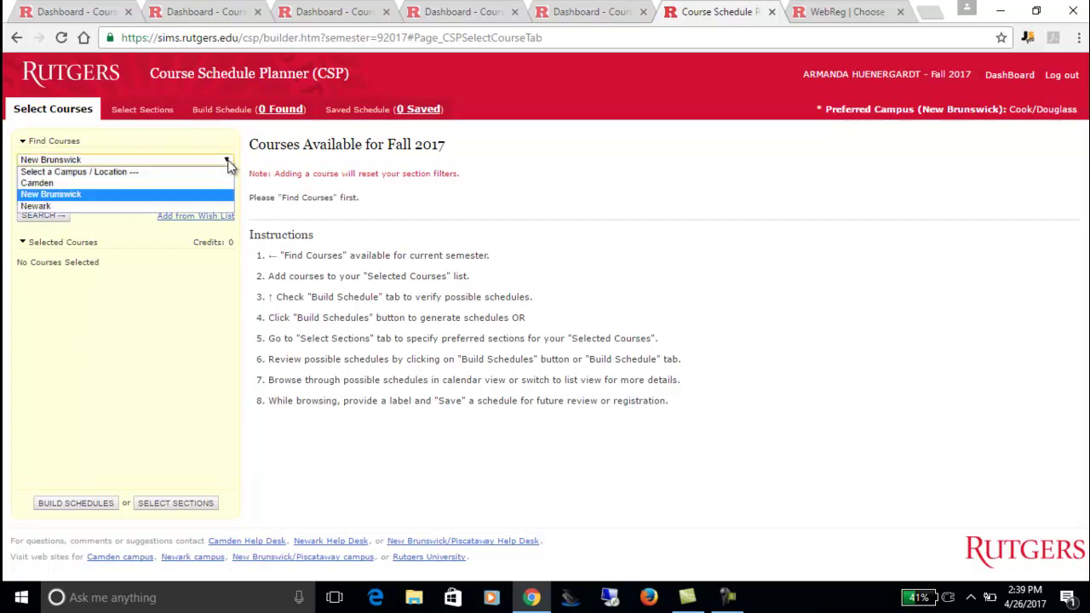
click(163, 205)
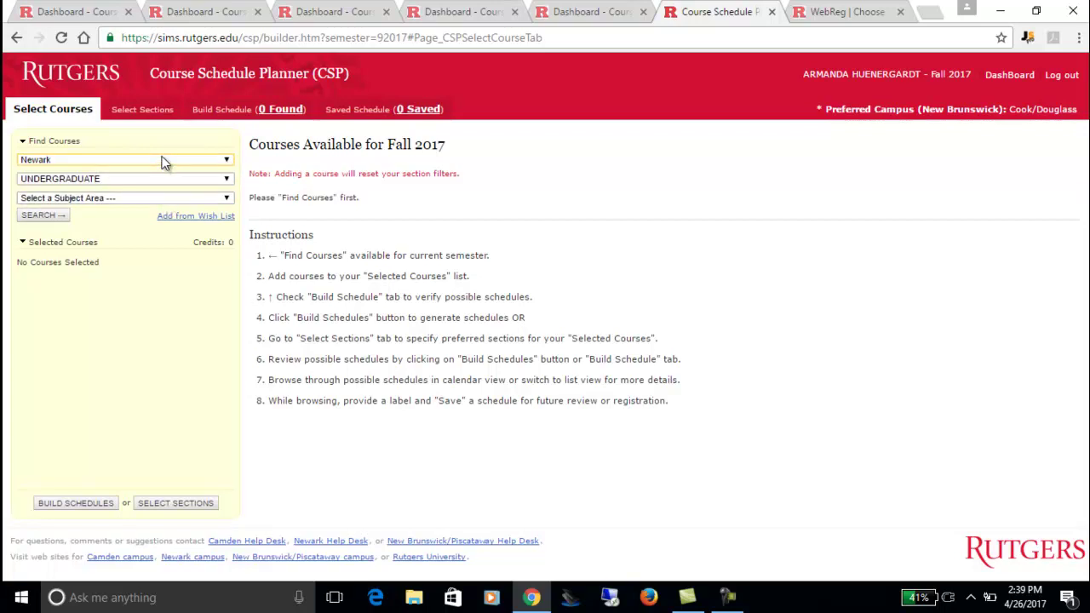
- Search the subject 355: ENGLISH: COMP & WRITING and add course 21:355:102 English Composition to the selected courses
click(141, 198)
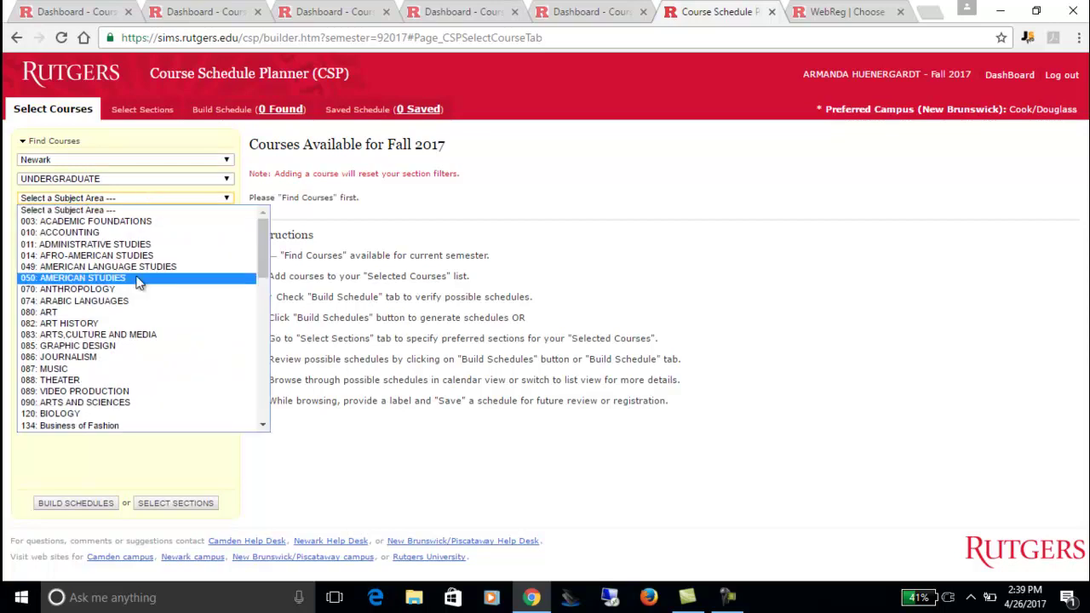
scroll(150, 350, down, 3)
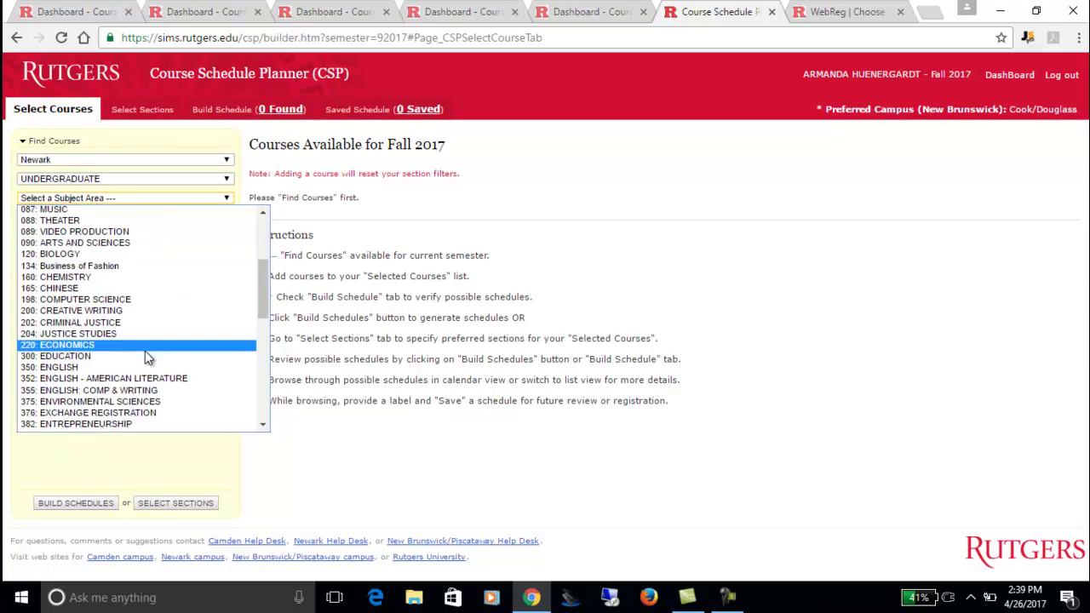
click(168, 391)
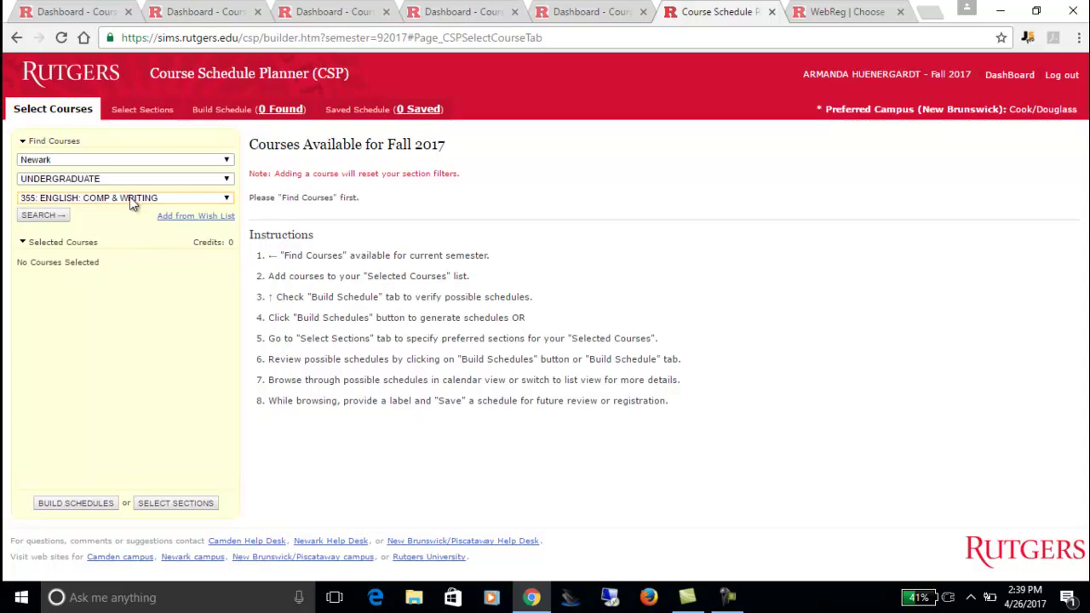
click(50, 216)
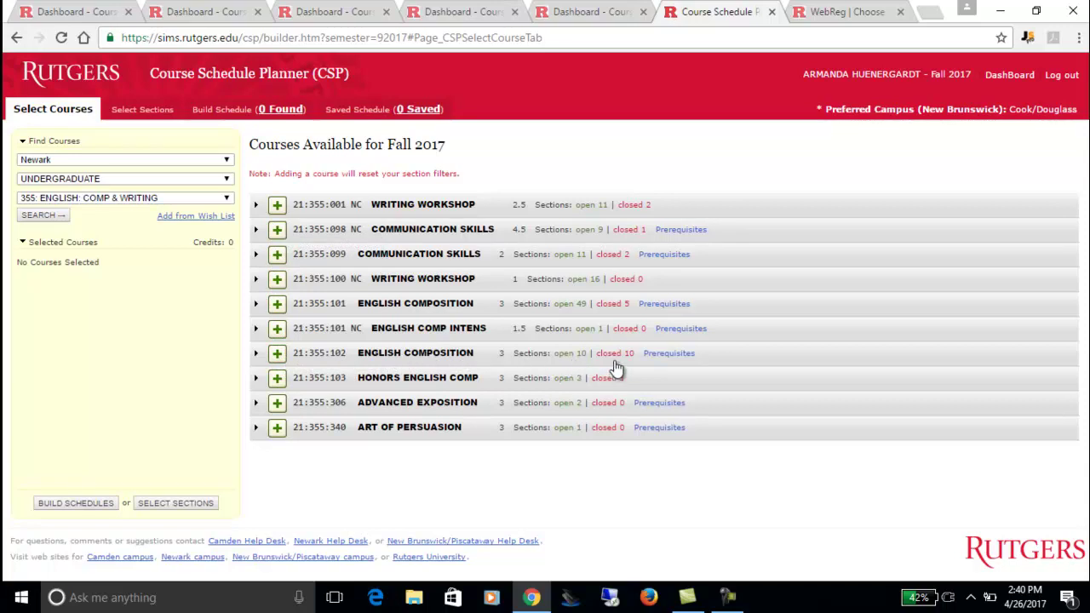
mouse_move(658, 364)
click(277, 354)
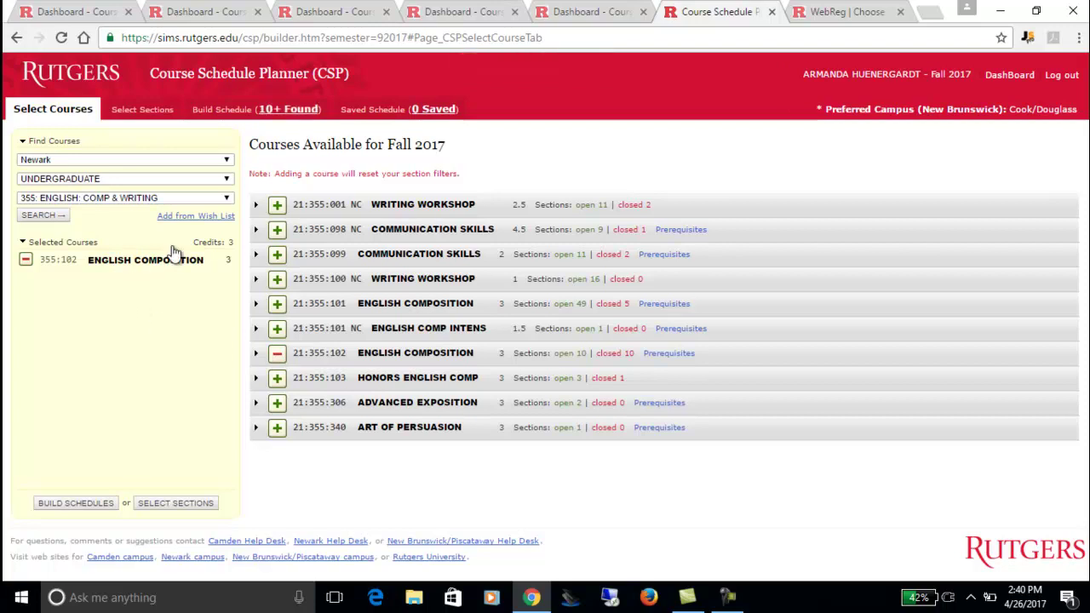
- Search the subject 510: HISTORY, GENERAL and add course 21:510:226 Topics in History
click(227, 199)
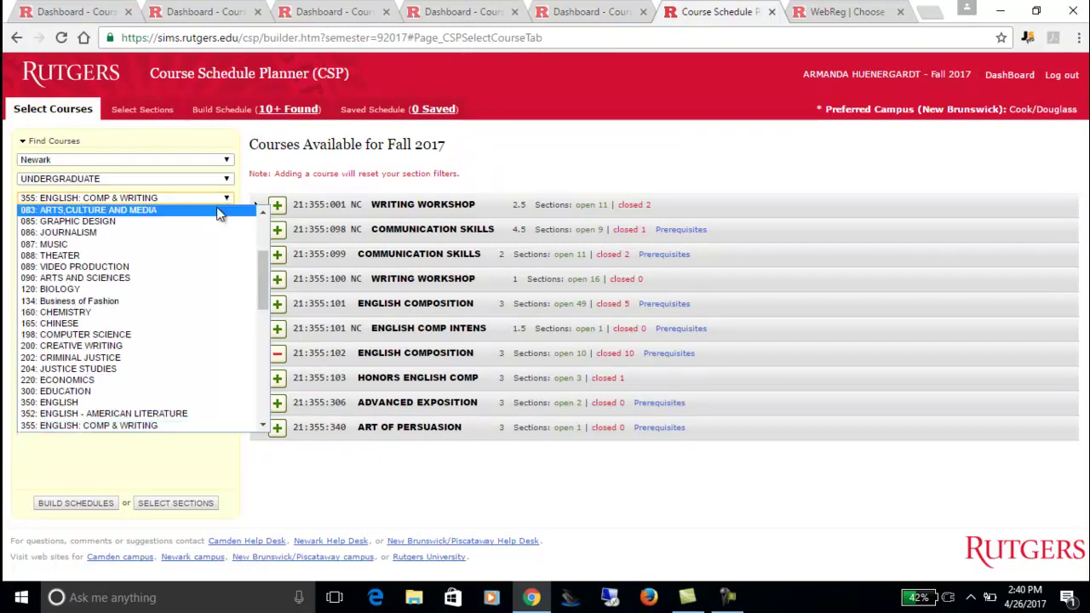
scroll(162, 307, down, 5)
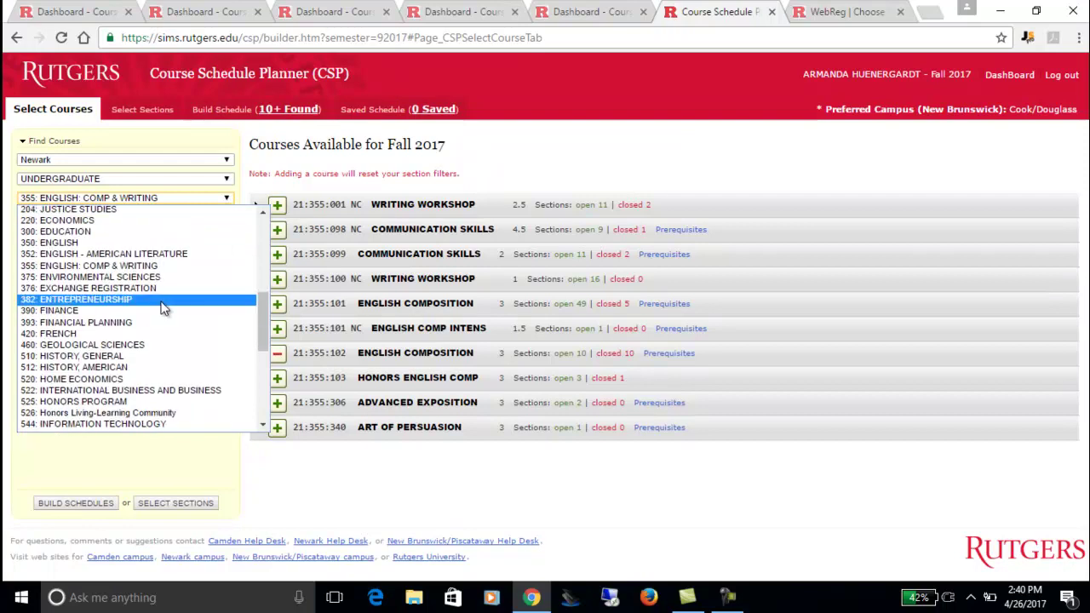
click(166, 357)
click(64, 215)
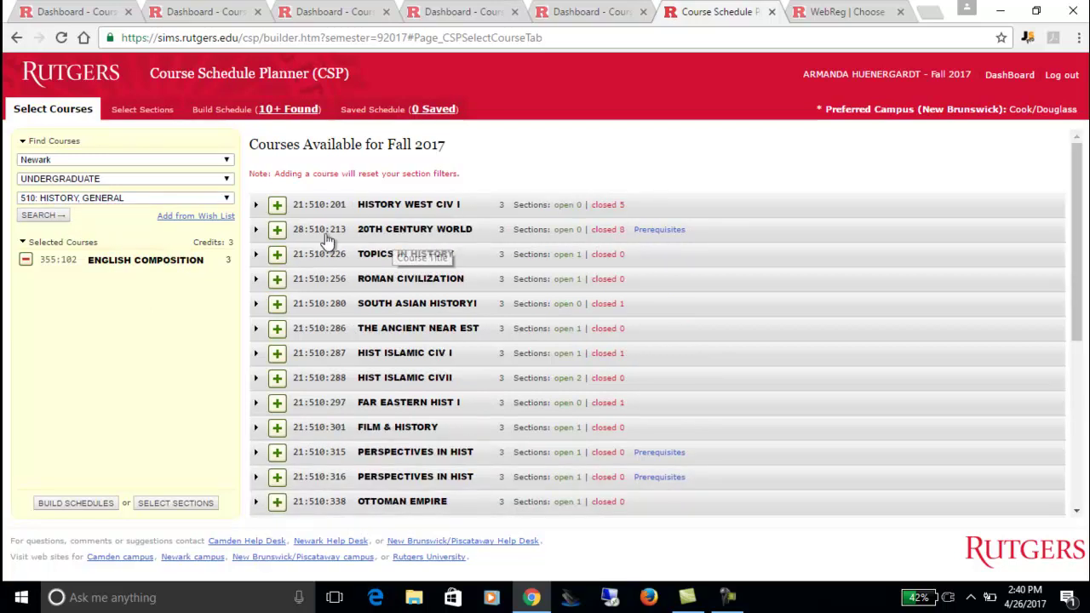
click(276, 253)
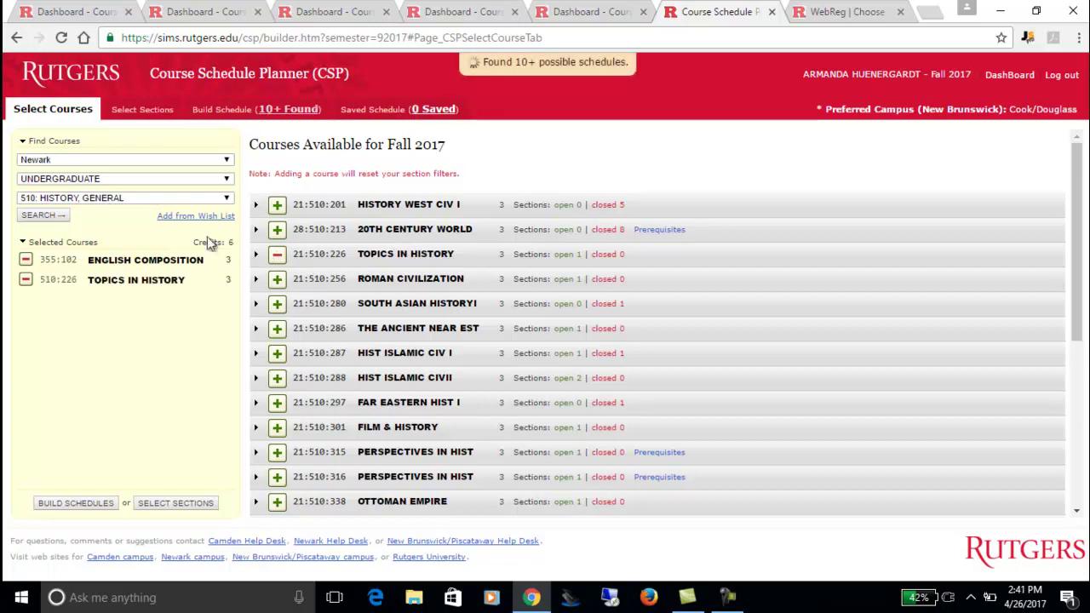
- Search the subject 640: MATHEMATICS and add course 21:640:114 Precalculus
click(226, 198)
scroll(187, 250, down, 5)
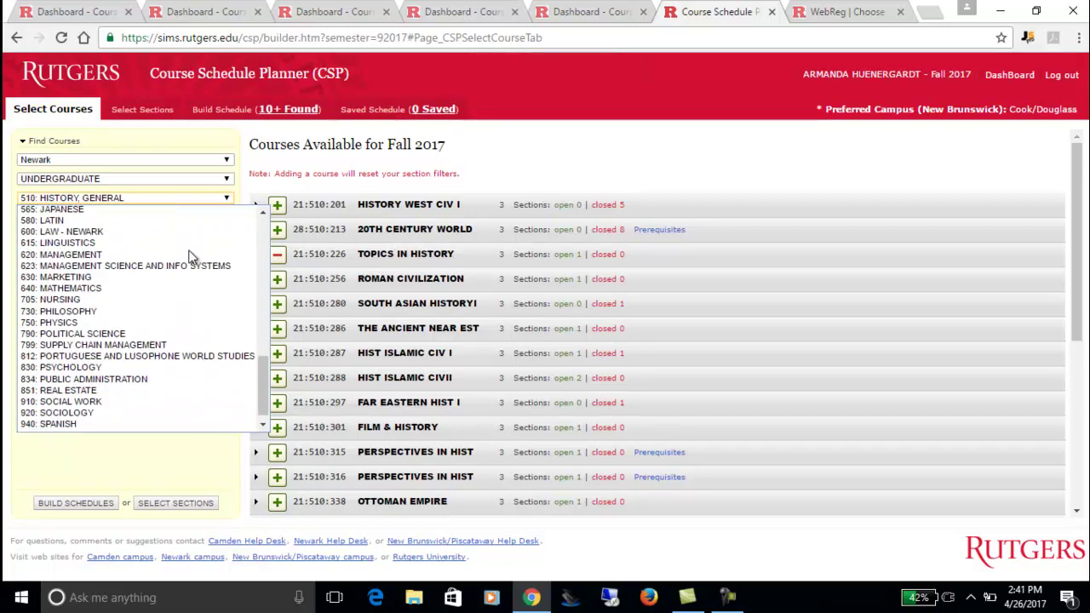
click(167, 292)
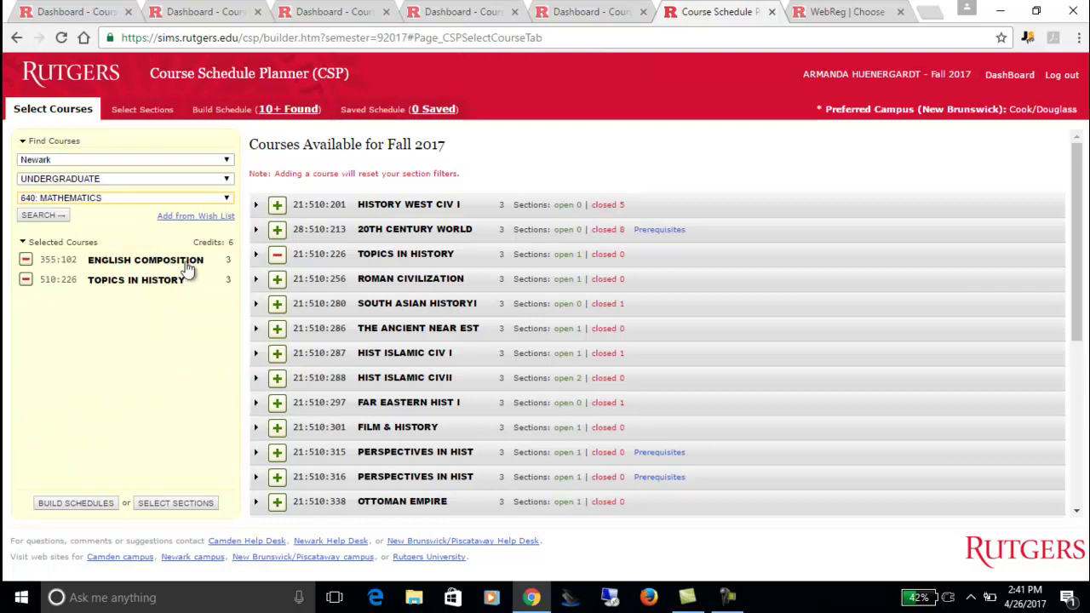
click(44, 215)
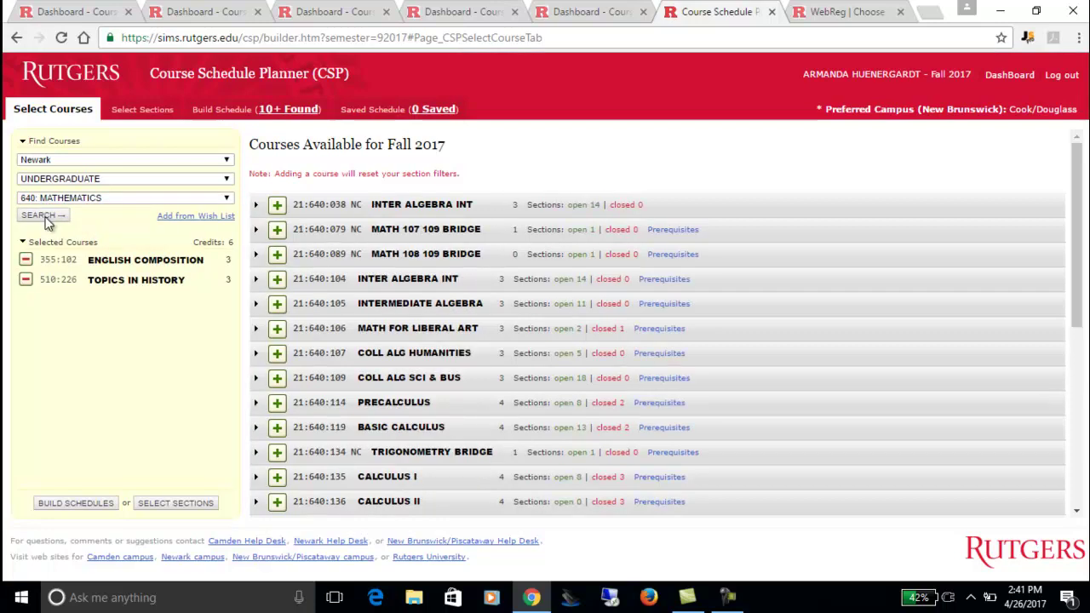
click(277, 402)
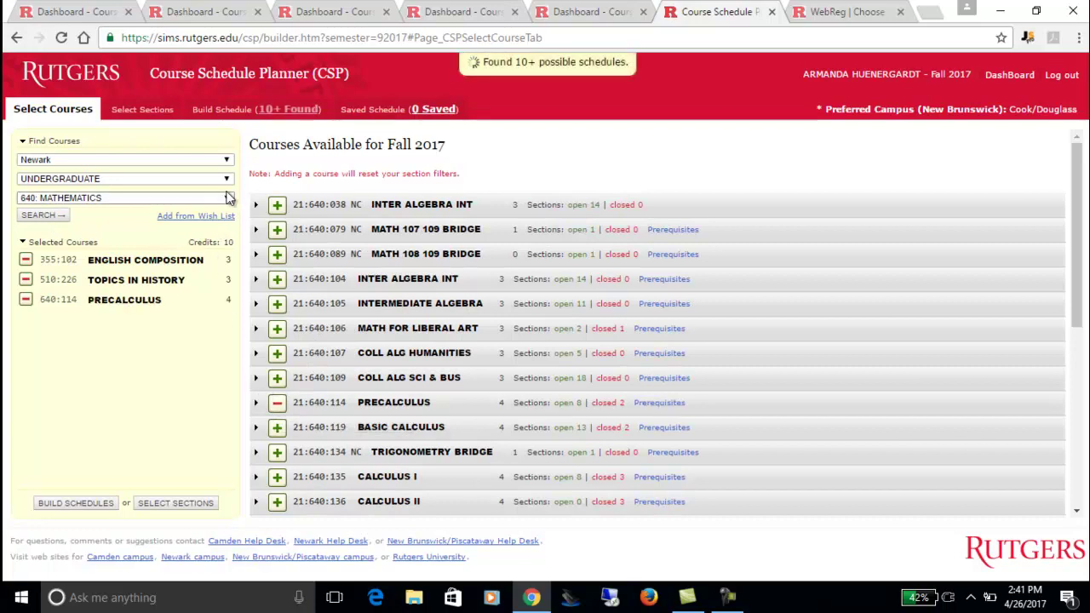
- Search the subject 920: SOCIOLOGY and add course 21:920:201 Intro to Sociology
click(228, 201)
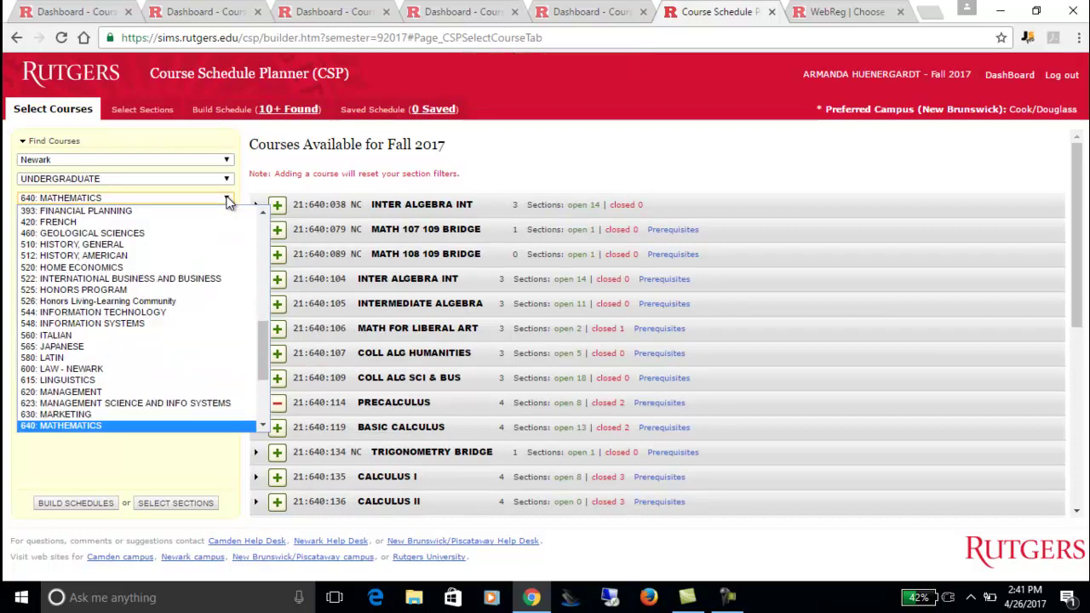
scroll(220, 274, down, 3)
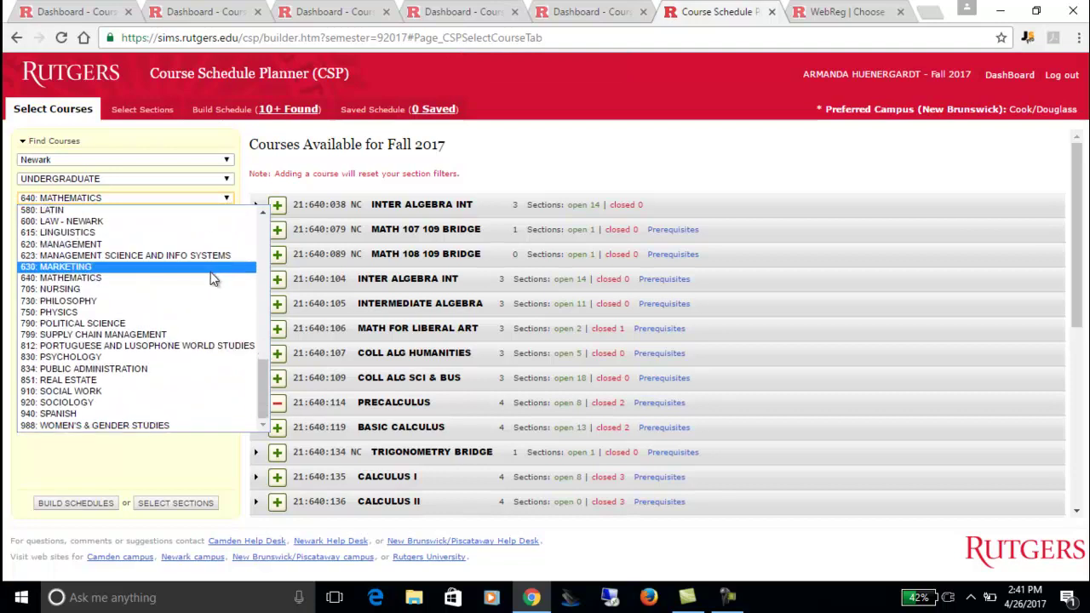
click(170, 401)
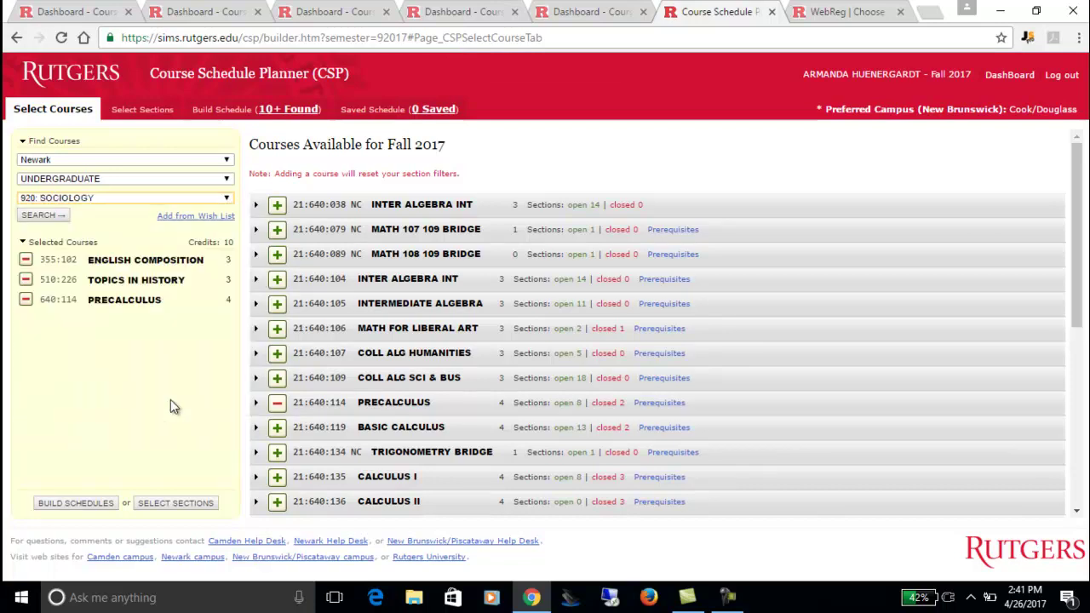
click(58, 217)
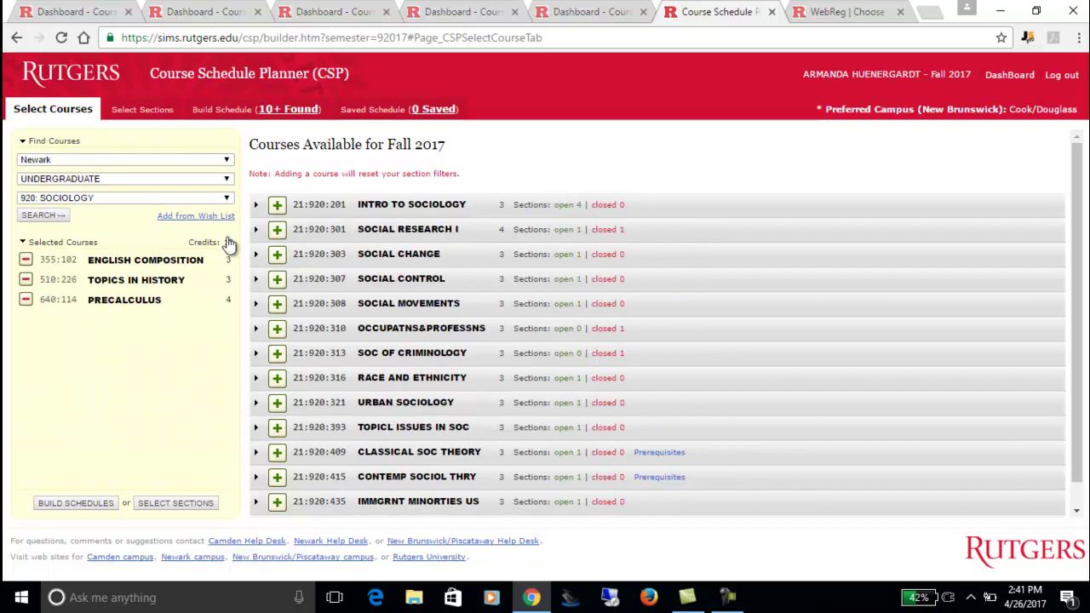
click(277, 205)
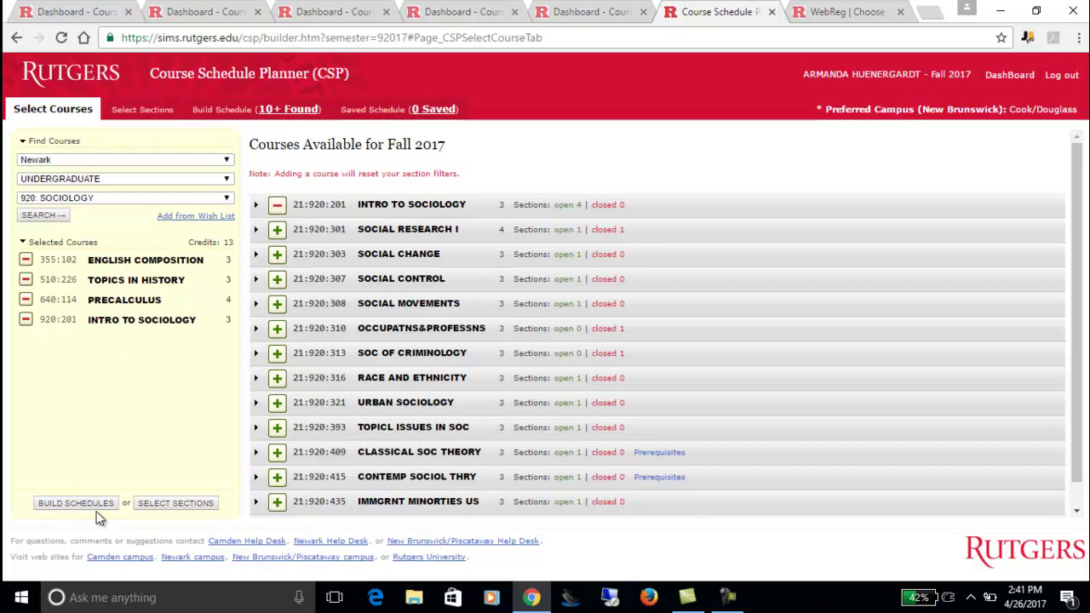
- In the section selection, filter out closed sections and exclude Precalculus sections 03 and 04
click(161, 509)
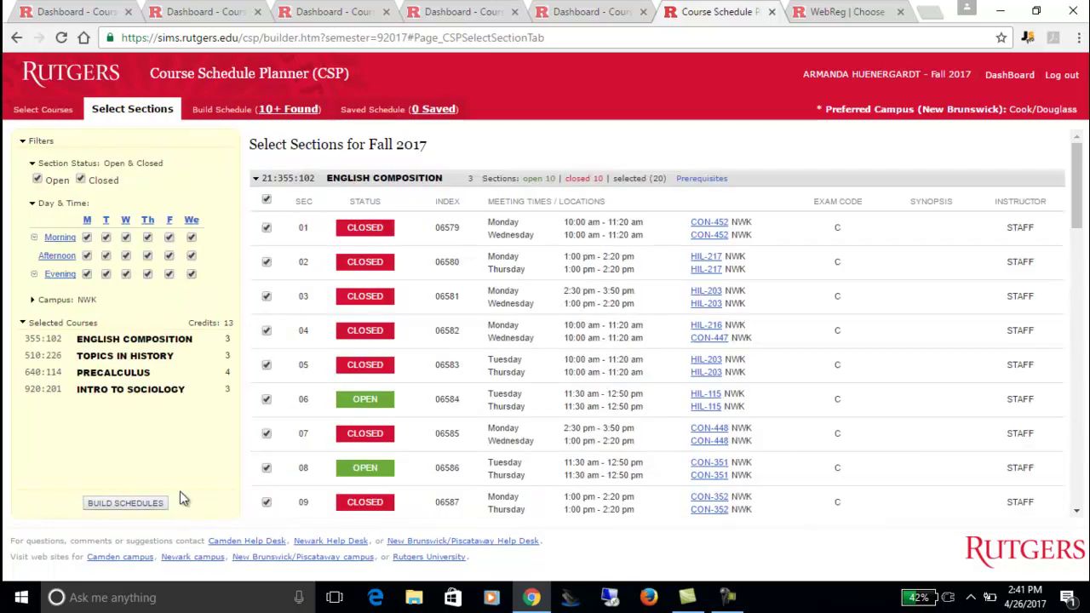
click(80, 178)
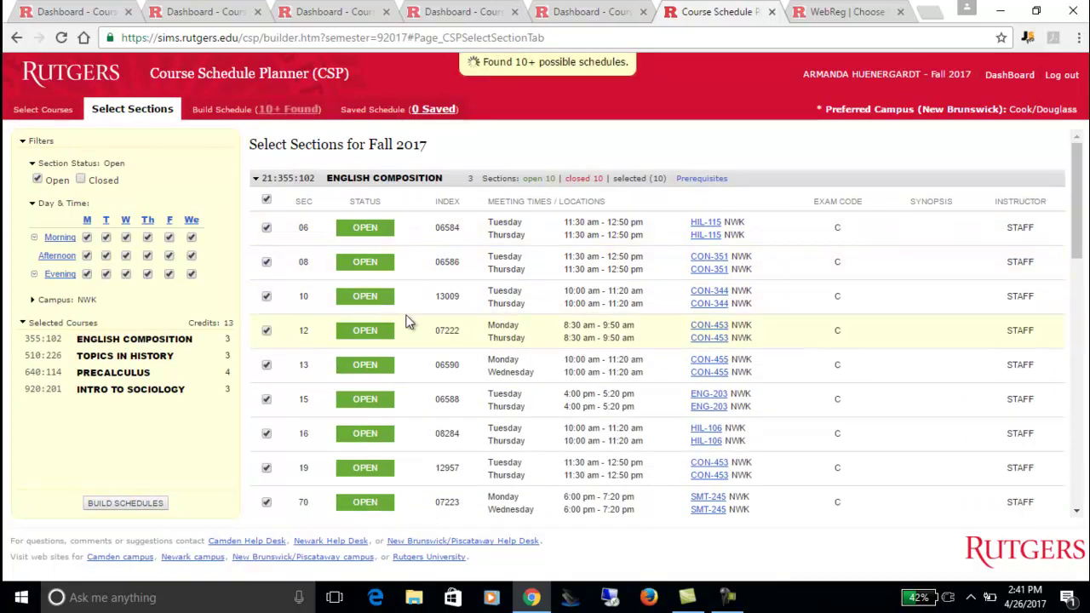
scroll(451, 347, down, 4)
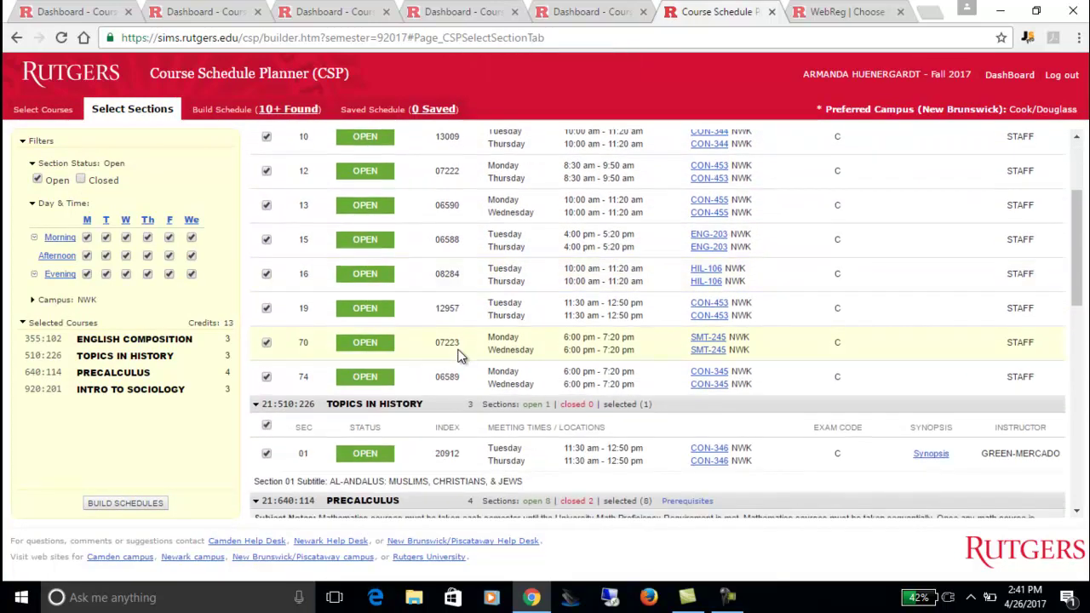
scroll(416, 411, down, 3)
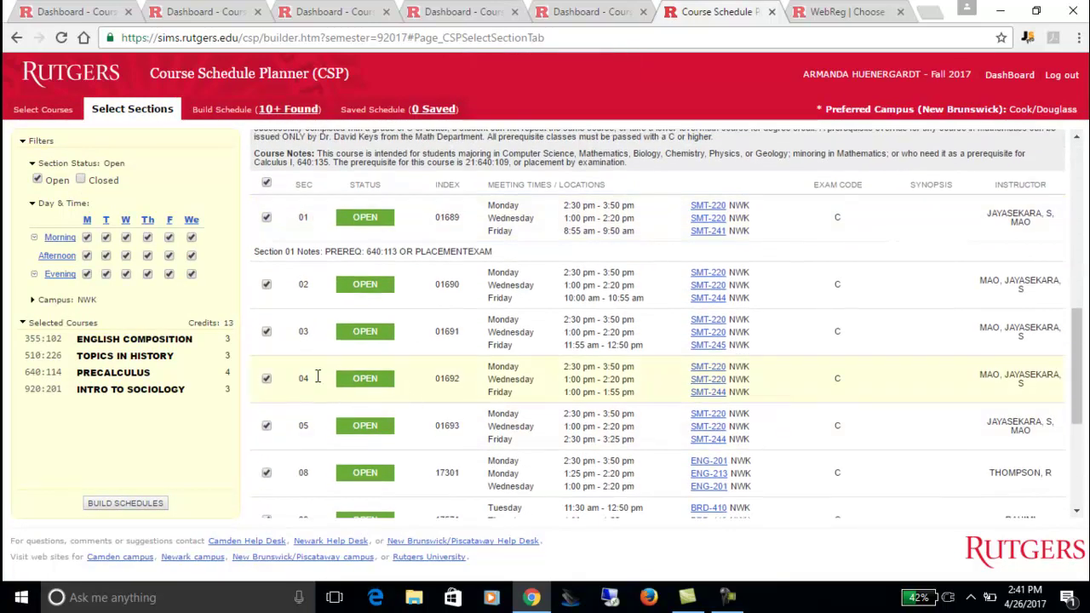
click(266, 381)
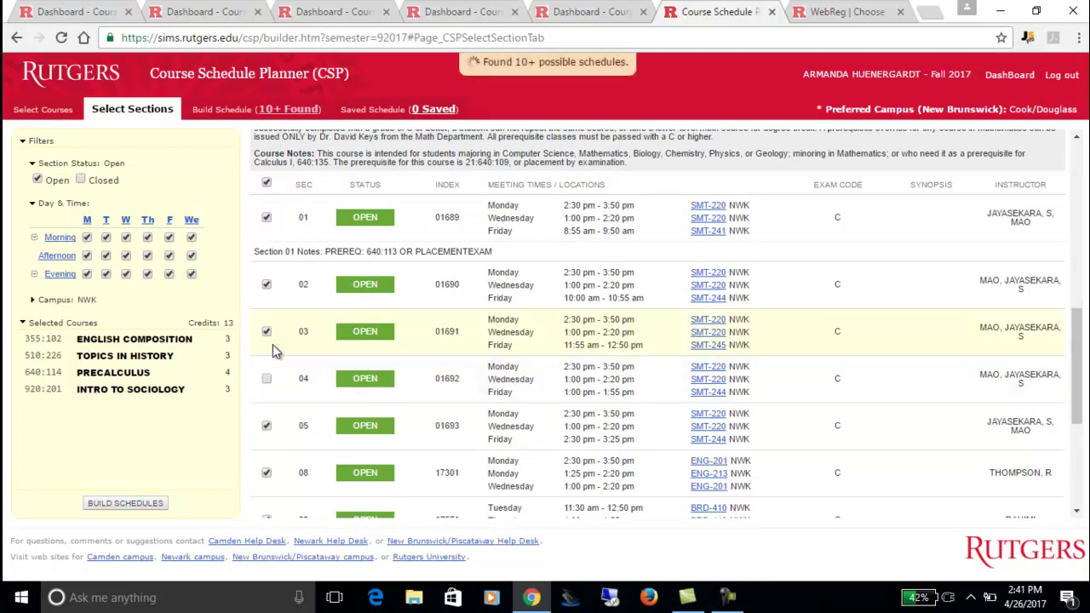
click(266, 332)
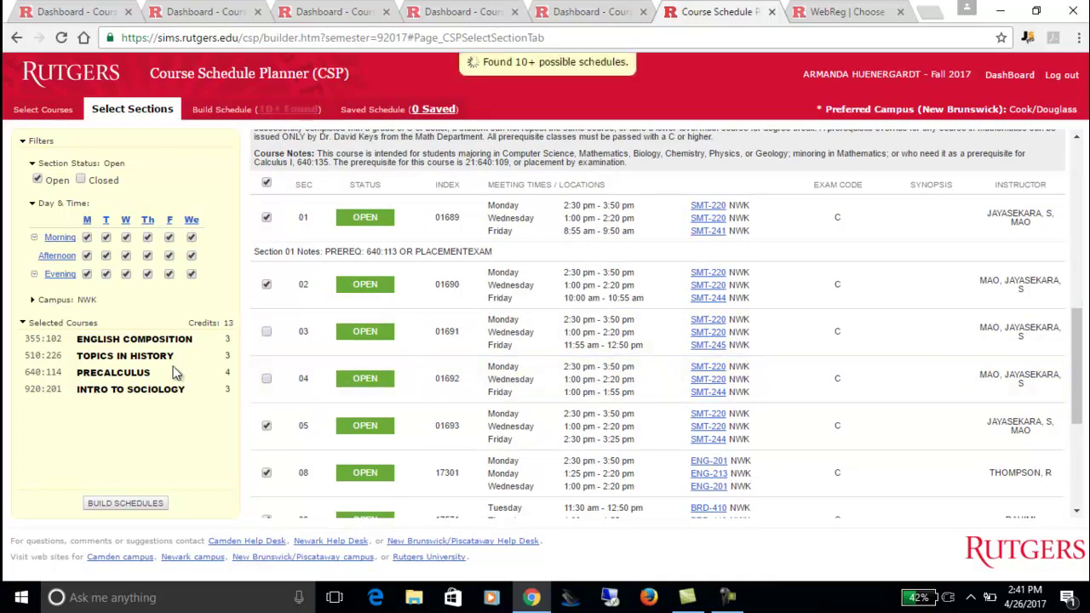
- Build the possible schedules from the chosen sections and browse to the fourth one in the calendar
click(133, 506)
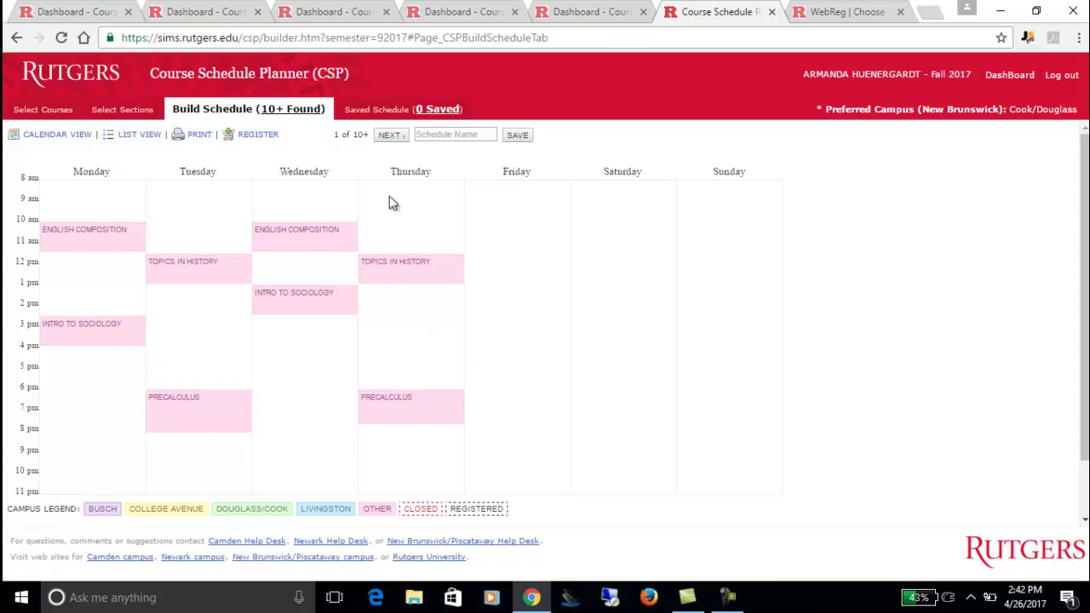
click(394, 139)
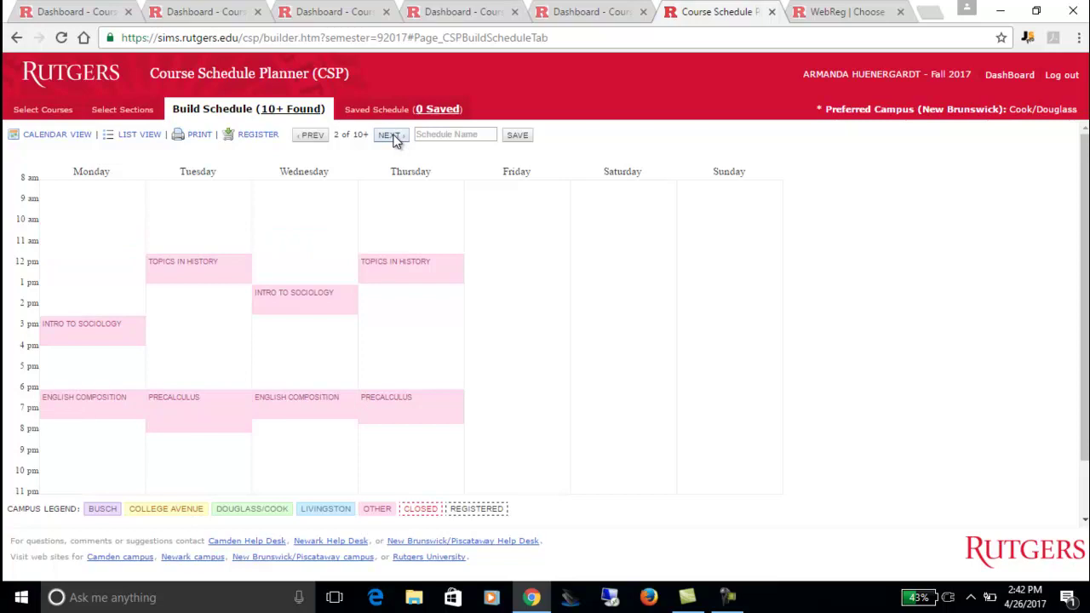
click(394, 138)
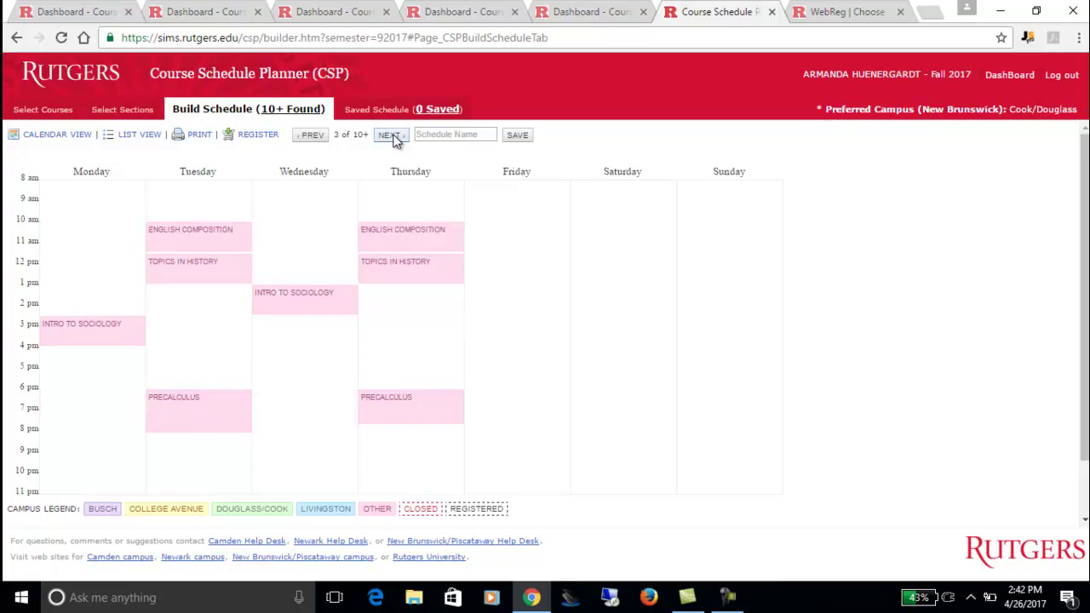
click(393, 139)
click(393, 139)
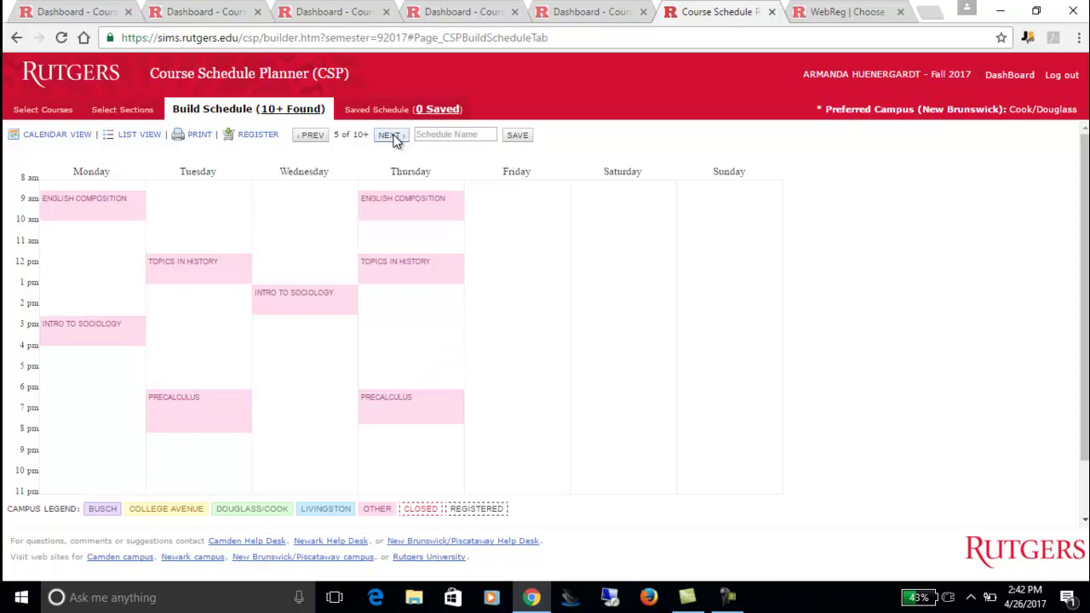
click(308, 137)
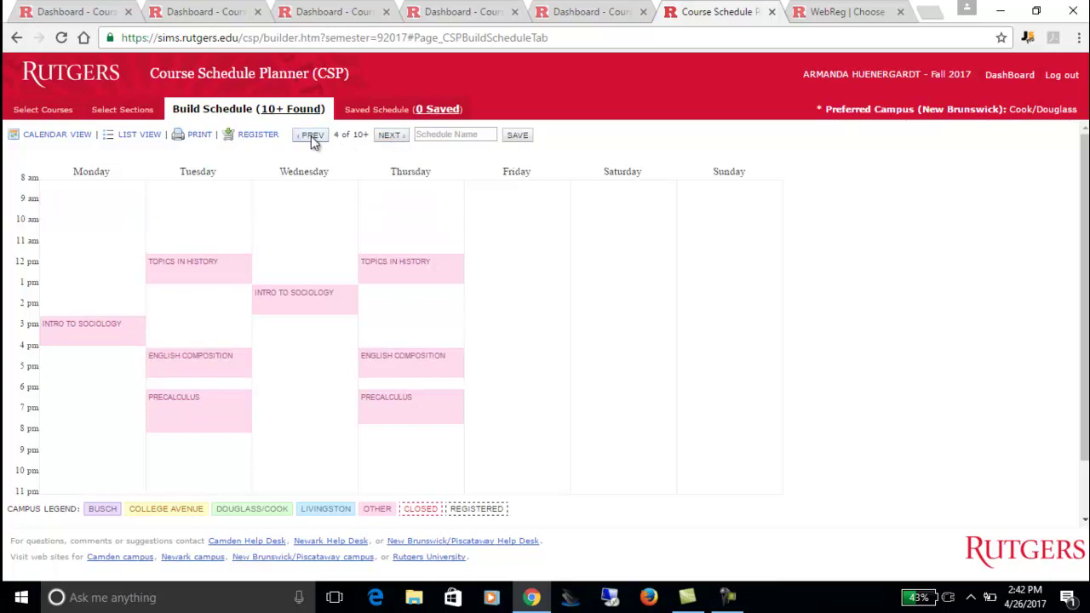
- Save the displayed schedule under the name "first choice"
click(435, 136)
text(first choice)
click(517, 135)
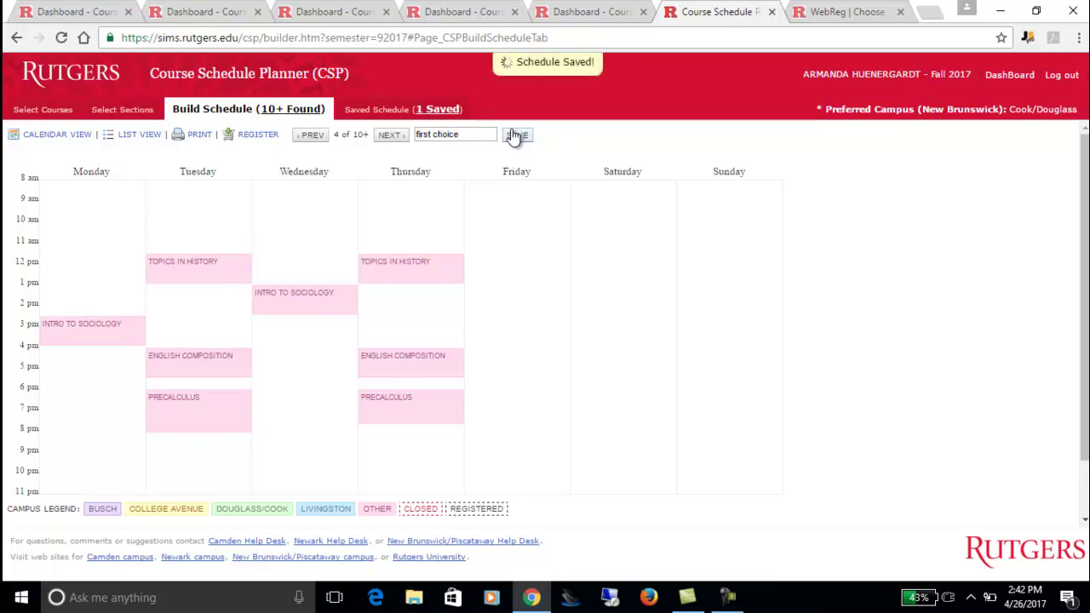
- Browse through the possible schedules in the calendar to the fourteenth one
click(389, 135)
click(395, 137)
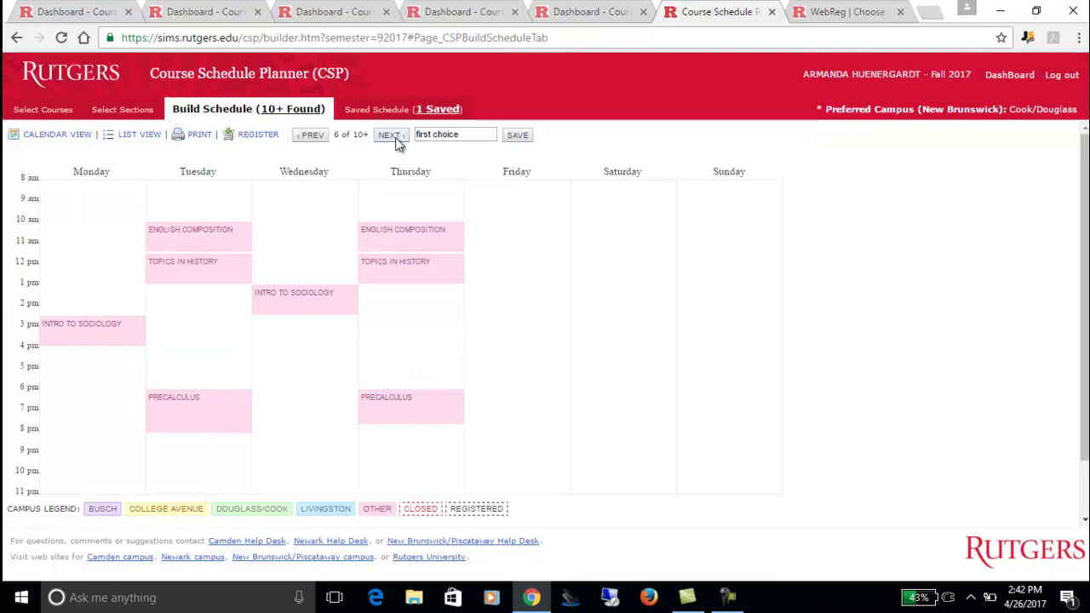
click(395, 138)
click(395, 137)
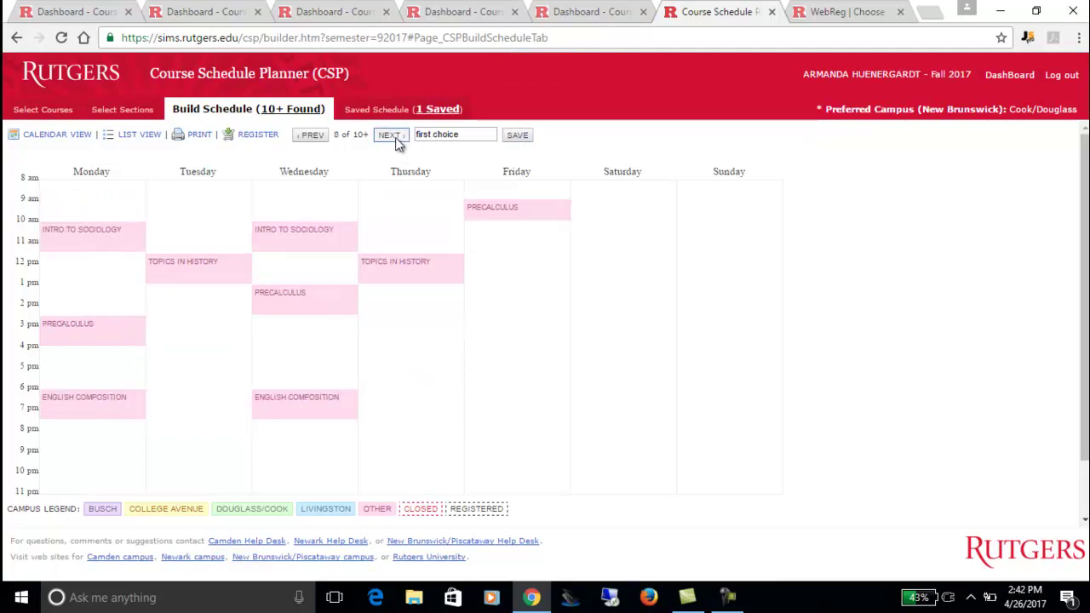
click(395, 137)
click(395, 137)
click(395, 137)
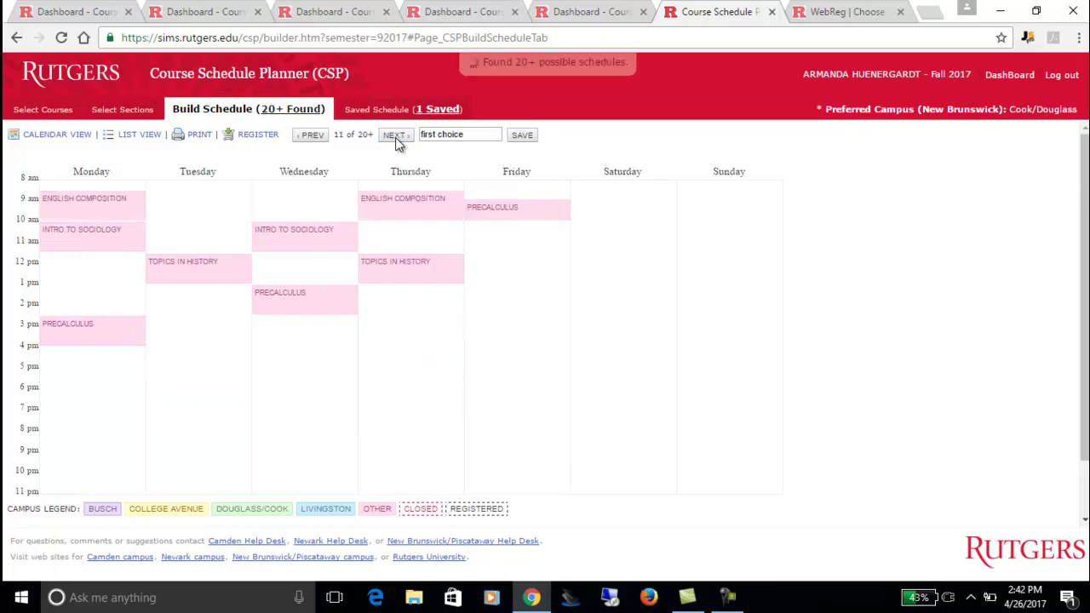
click(395, 137)
click(395, 138)
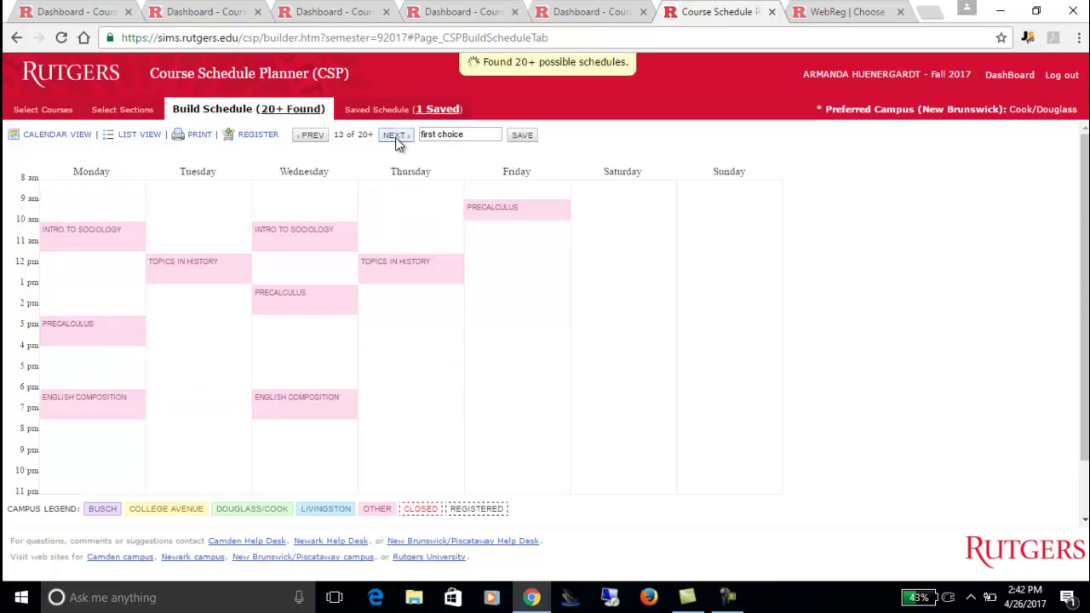
click(395, 137)
- Save the displayed fourteenth schedule under the name "second choice"
drag(465, 136, 417, 138)
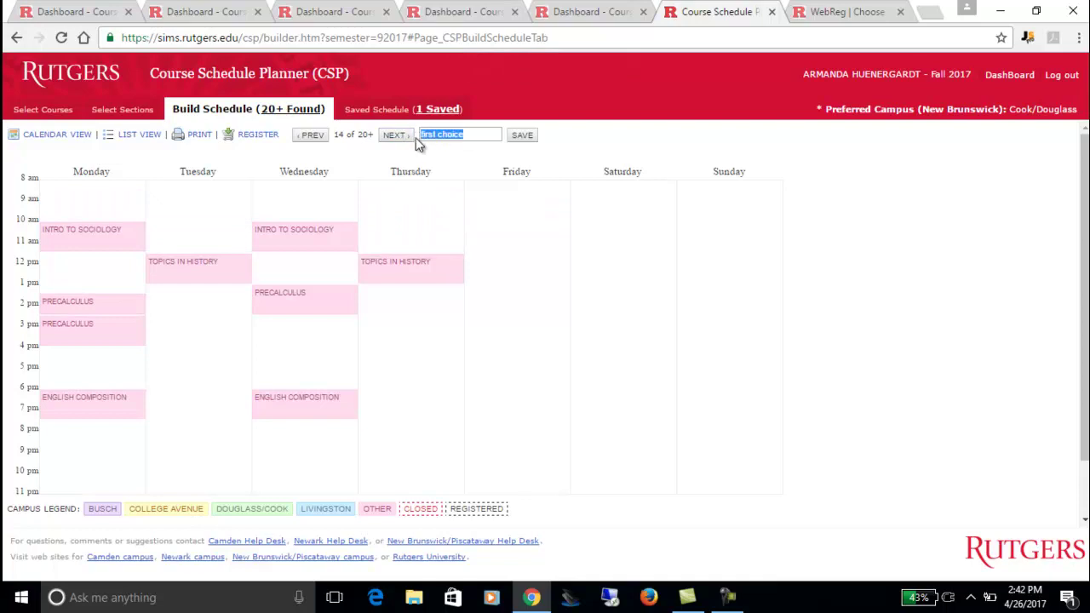
text(second choice)
click(520, 137)
- Open the saved schedules and view "second choice", returning to "first choice" to compare them
click(364, 115)
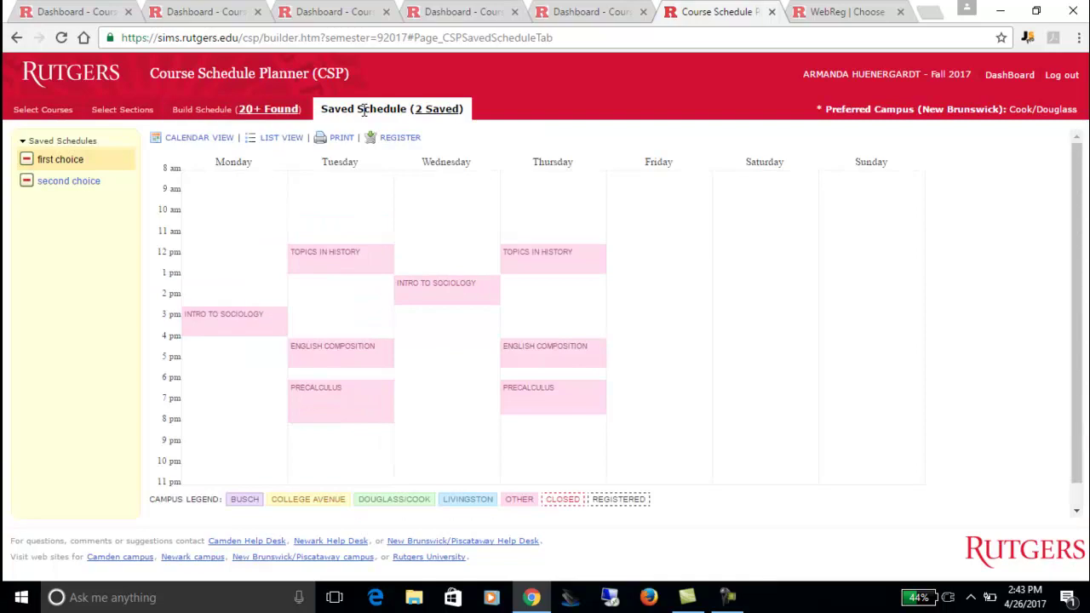
click(58, 184)
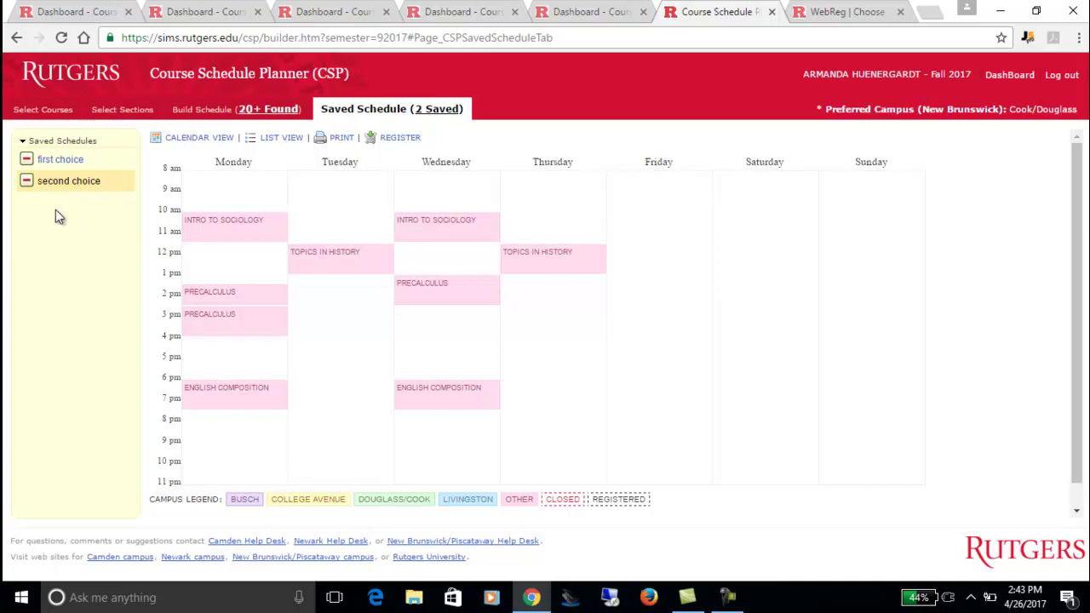
click(56, 160)
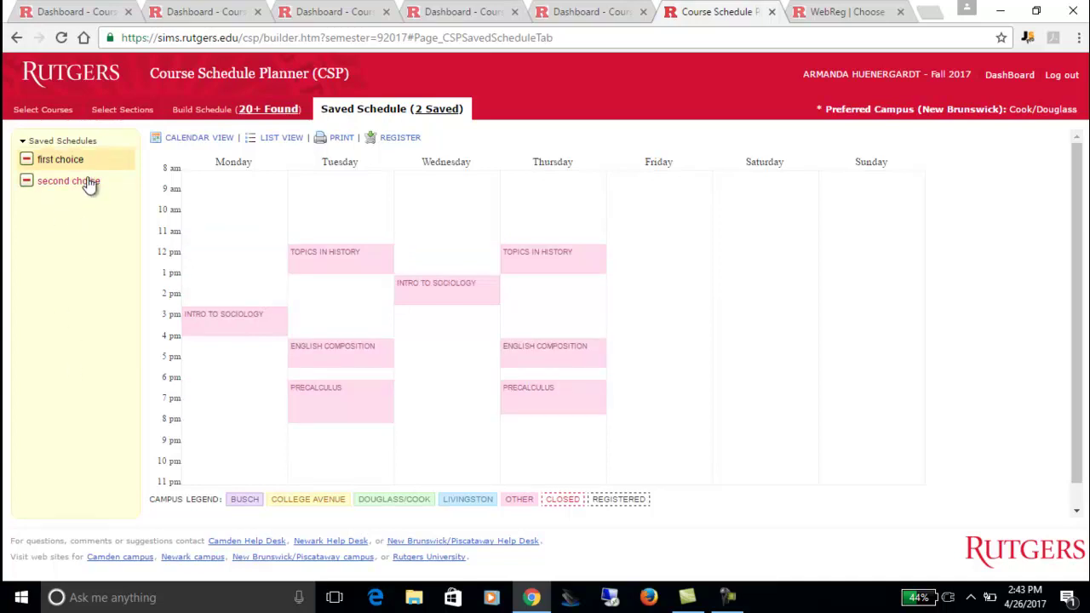